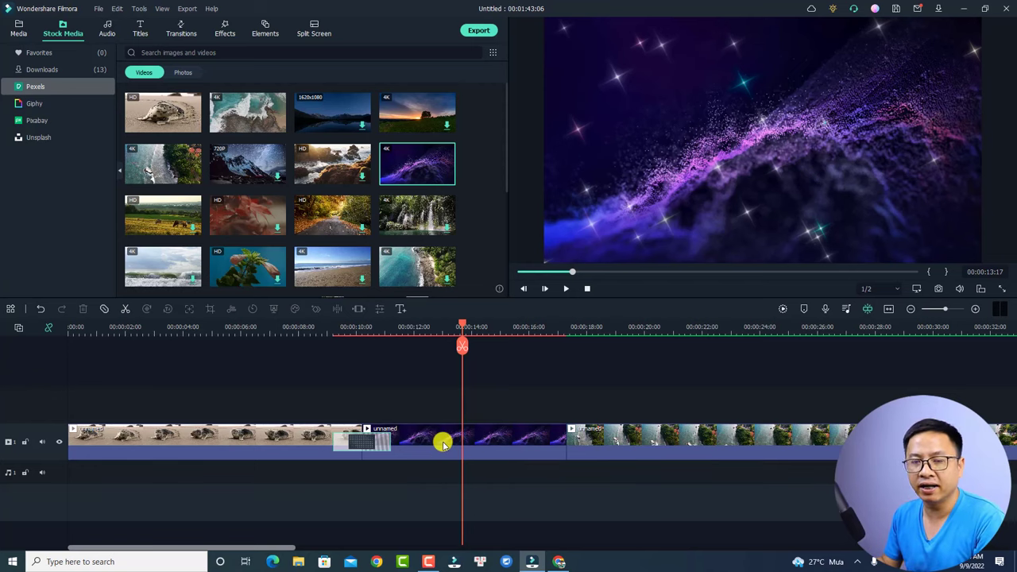
Step: Zoom the timeline to fit the whole project and place the playhead near the start
scroll(458, 429, down, 1)
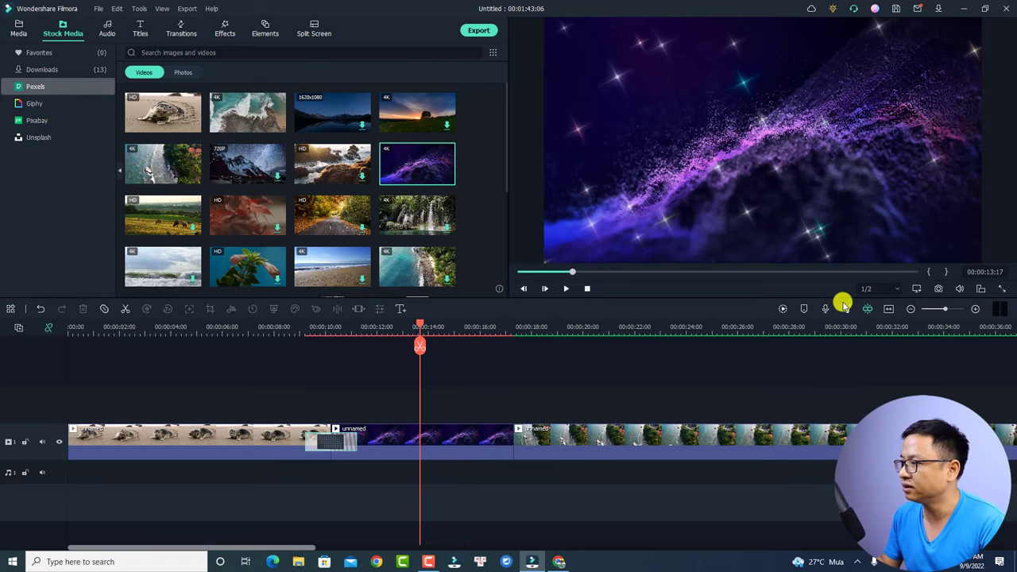
click(888, 309)
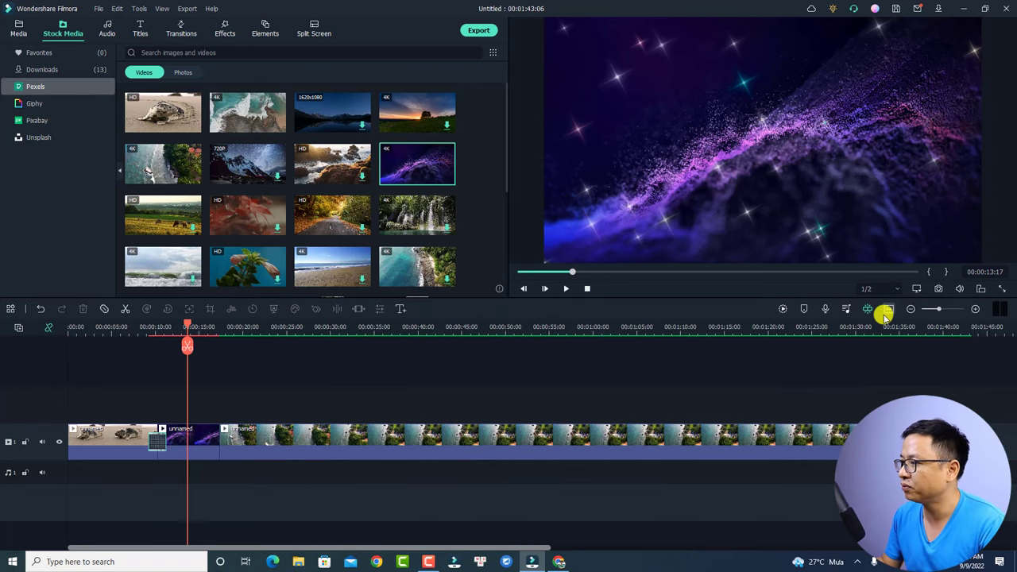
click(91, 328)
Step: Select the seal, purple particle and aerial coastline clips, then play back the opening
click(115, 440)
click(189, 433)
click(276, 433)
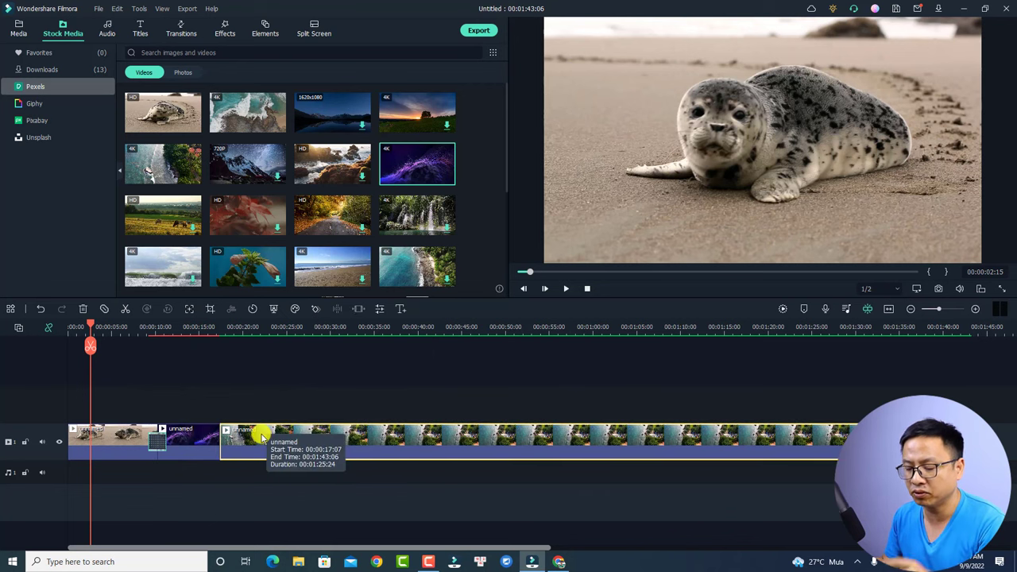
key(space)
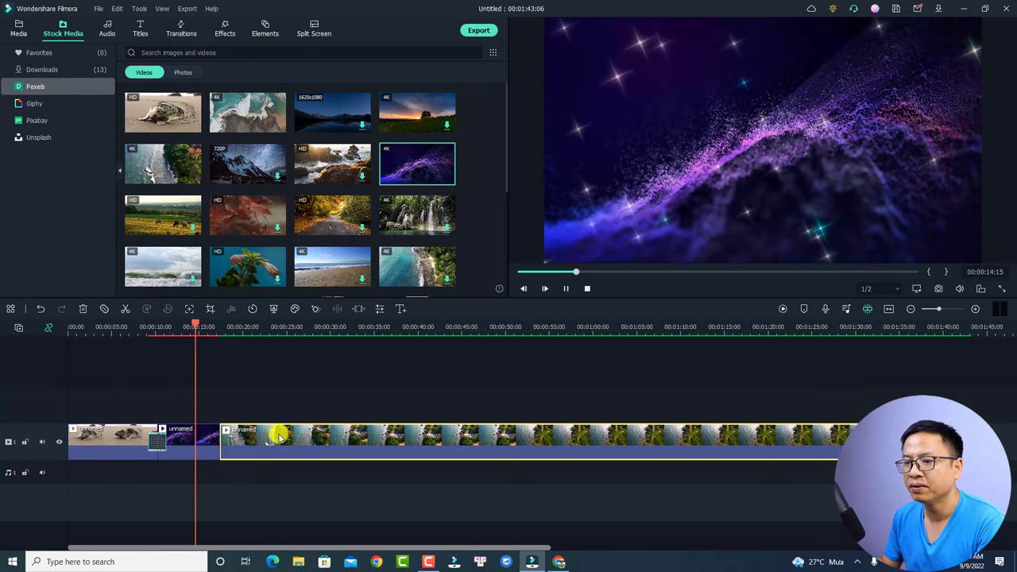
key(space)
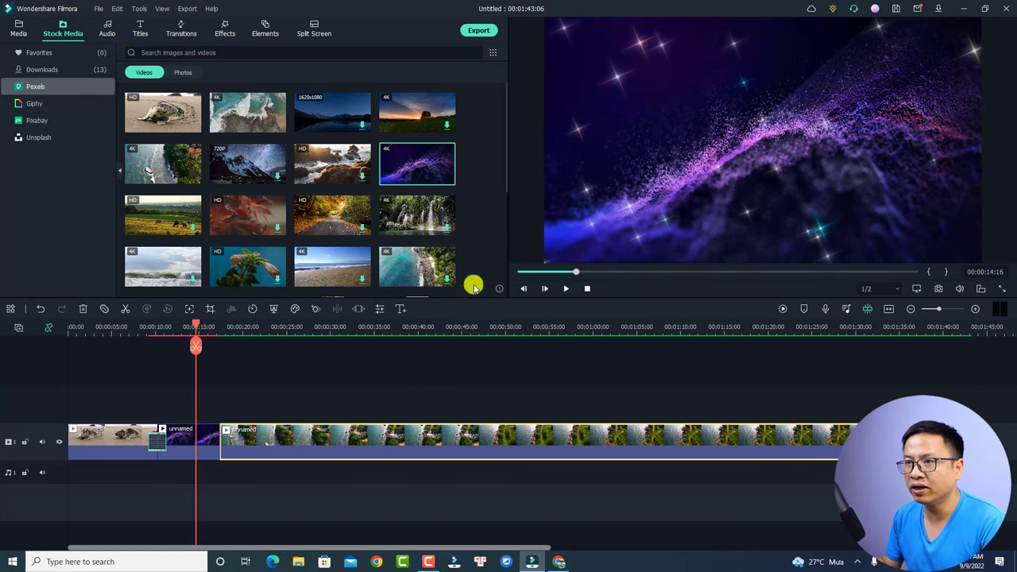
Step: Download the 4K sunset stock video from the Pexels library at maximum resolution
mouse_move(139, 103)
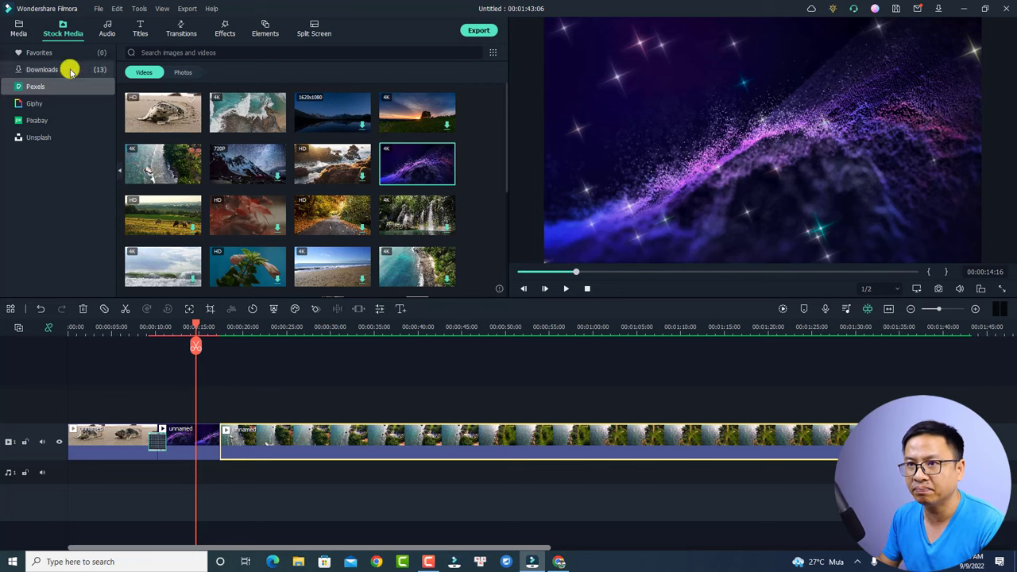
click(22, 33)
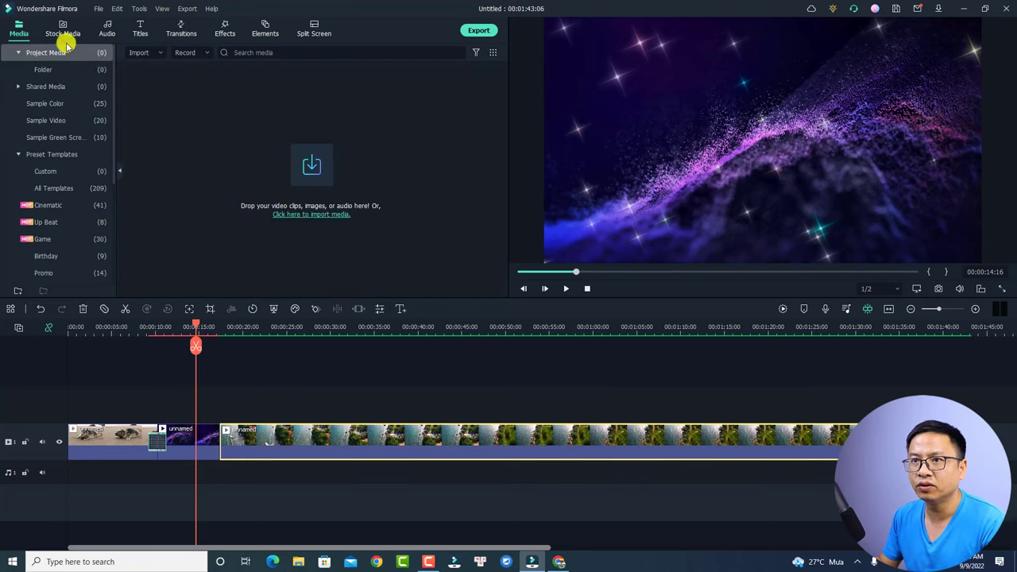
click(62, 32)
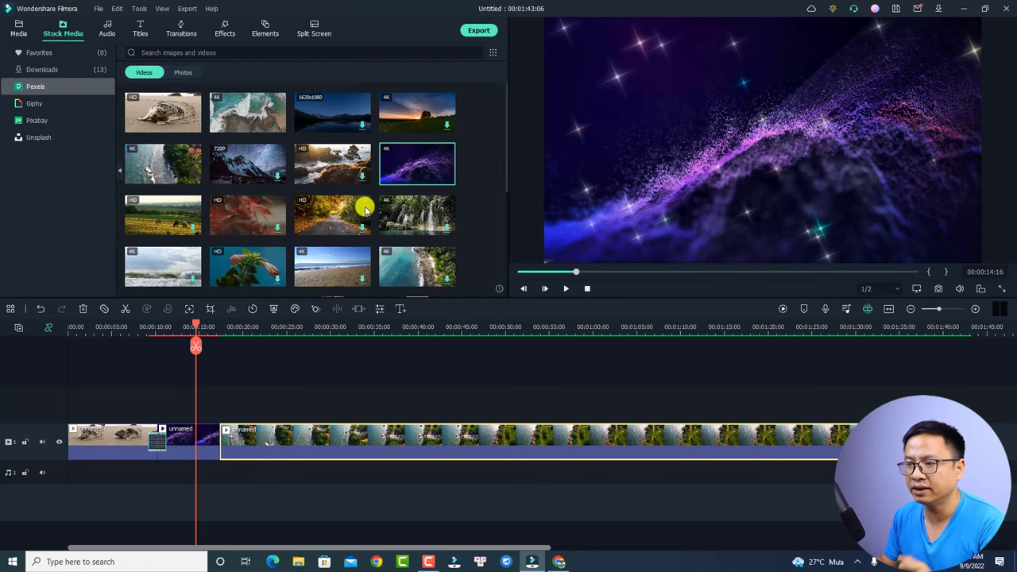
mouse_move(170, 148)
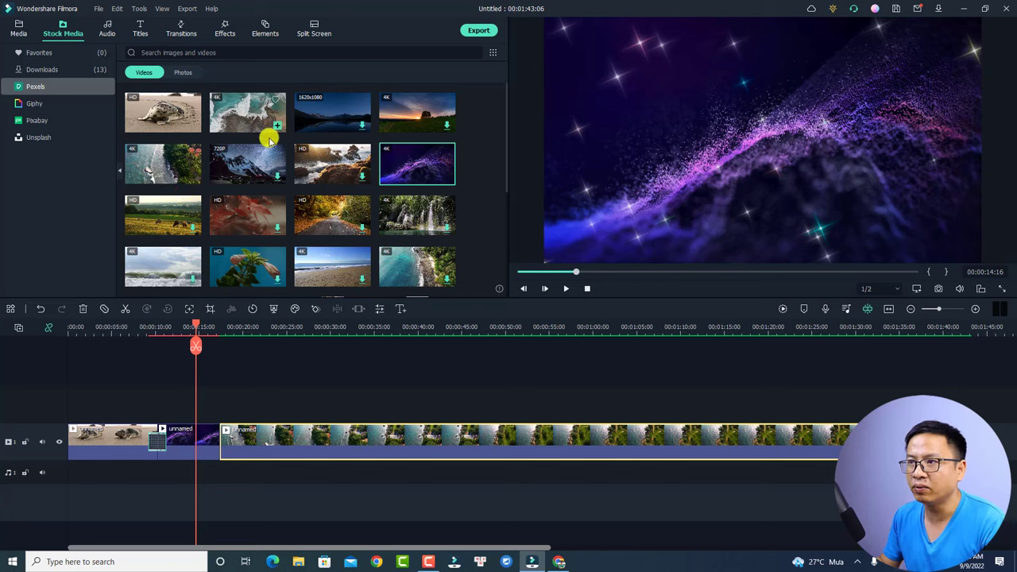
click(199, 439)
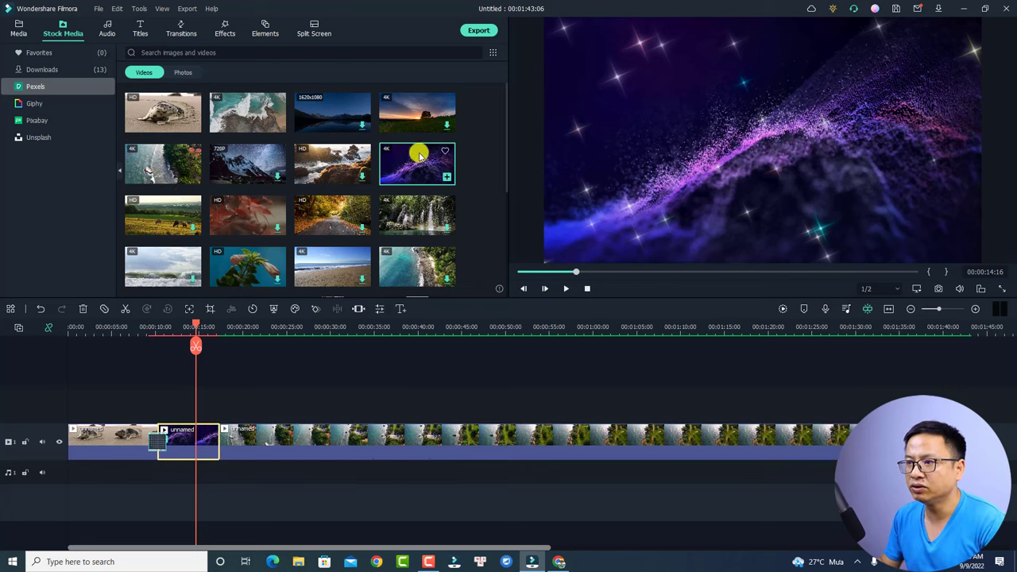
click(413, 121)
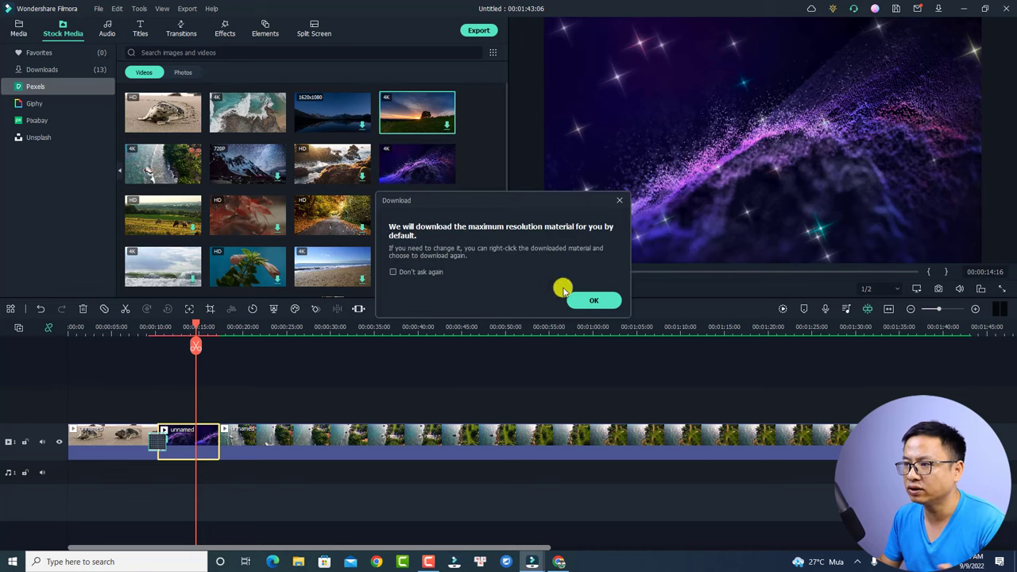
click(593, 299)
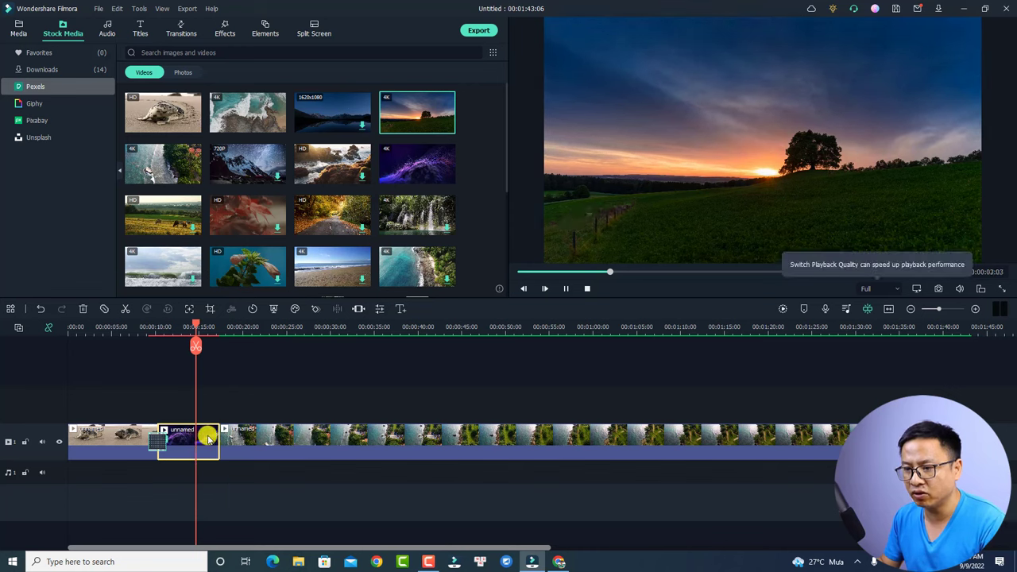
Step: Alt-drag the sunset video onto the purple particle clip, select it, and set the playhead near 8 seconds
key(alt)
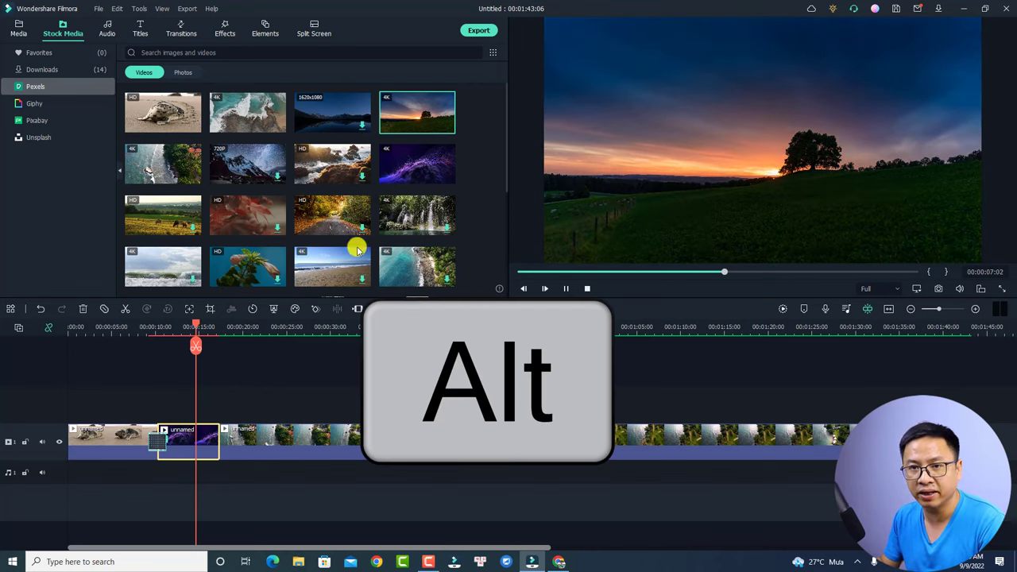
drag(399, 125, 191, 440)
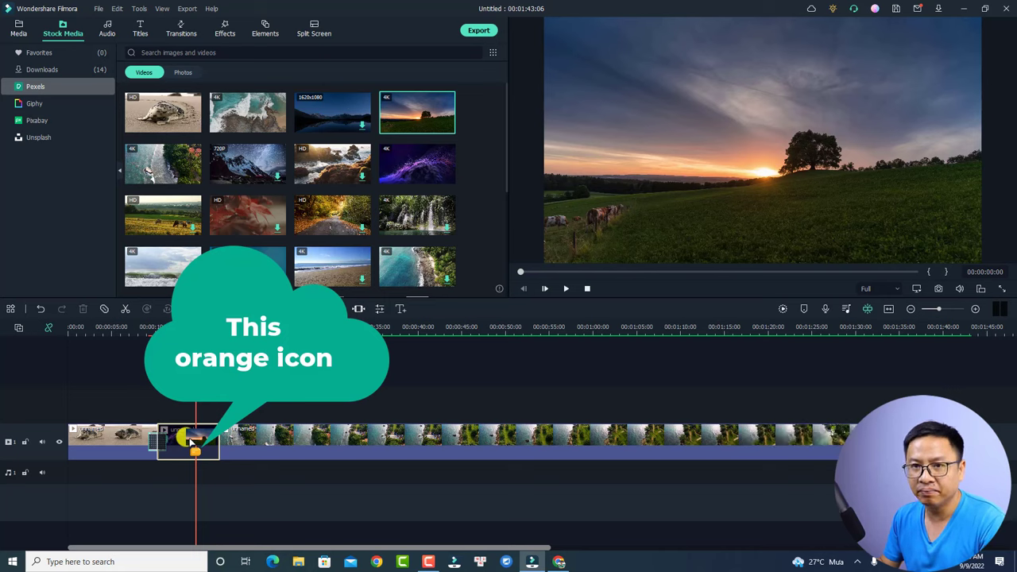
click(191, 442)
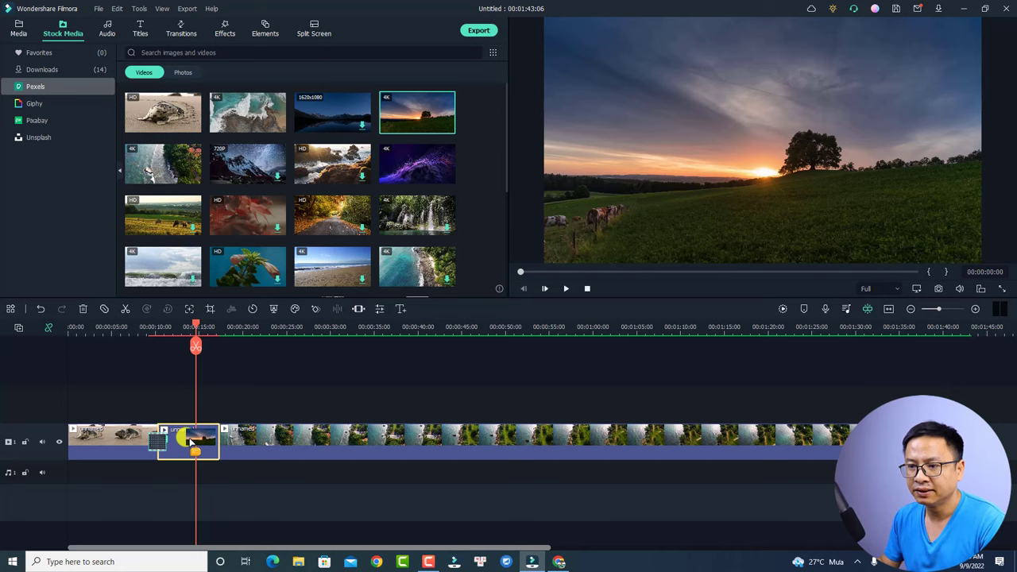
click(145, 332)
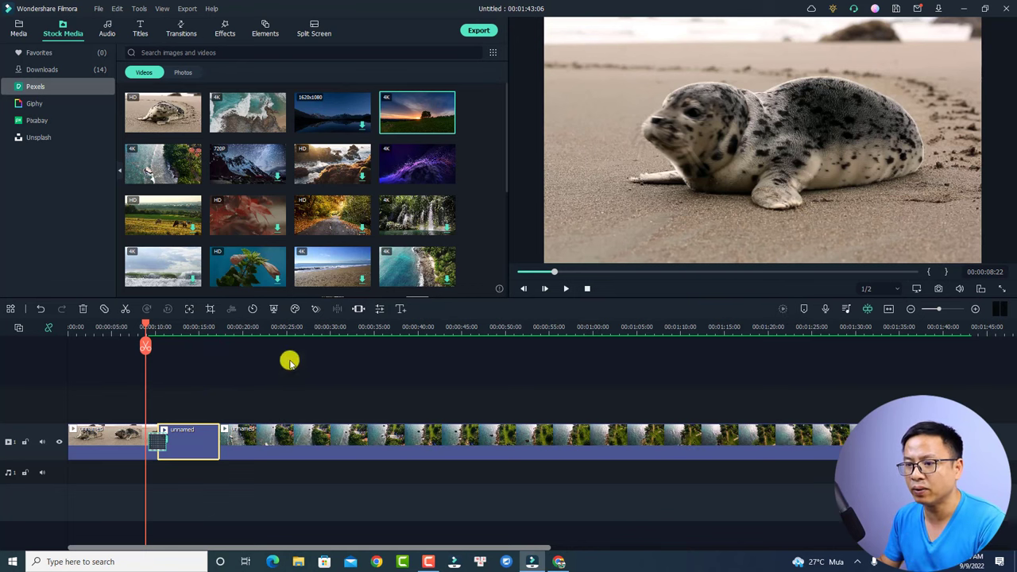
key(space)
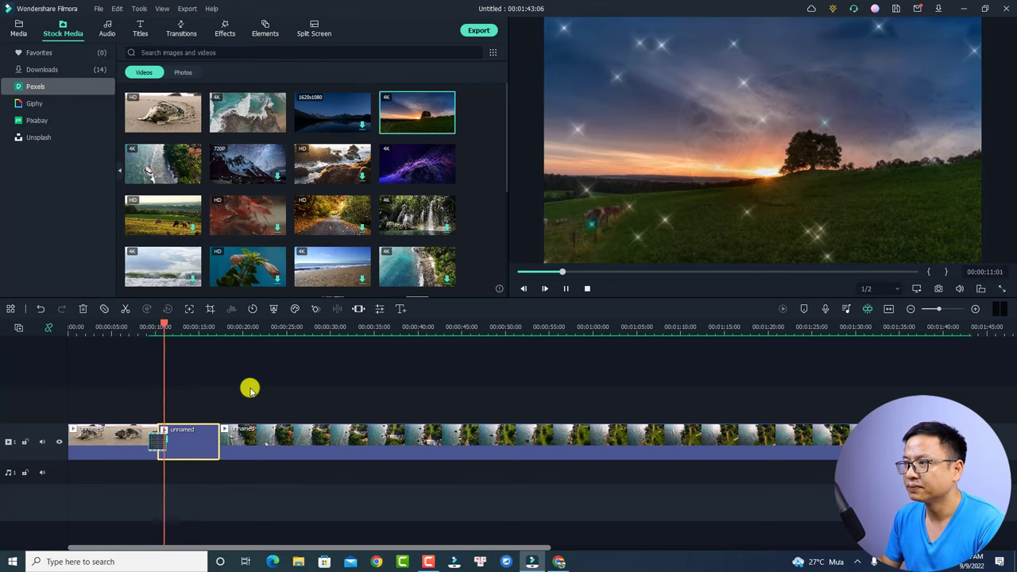
key(space)
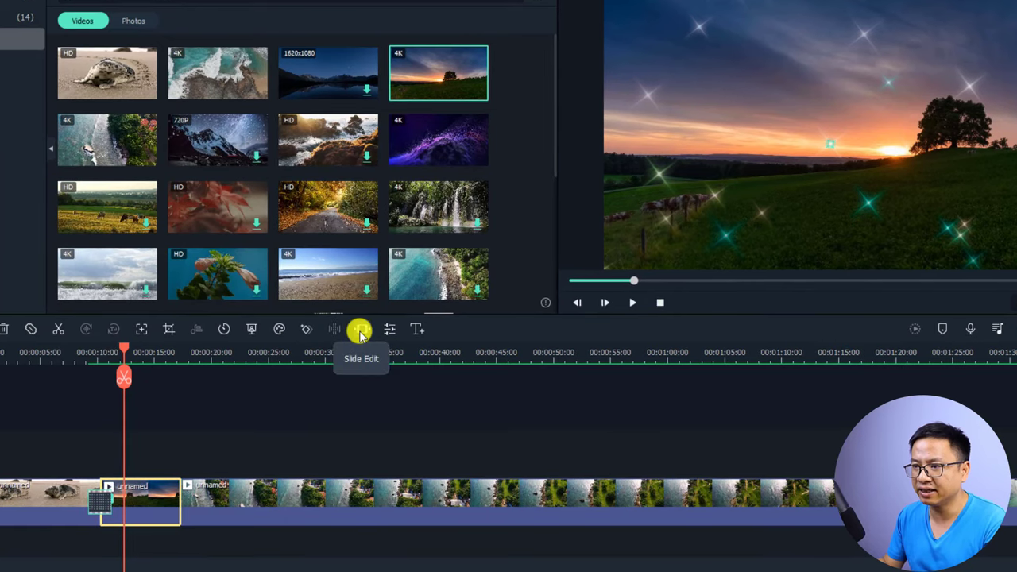
Step: Slide-edit the sunset clip to a later range of its footage and apply it with Replace
click(359, 331)
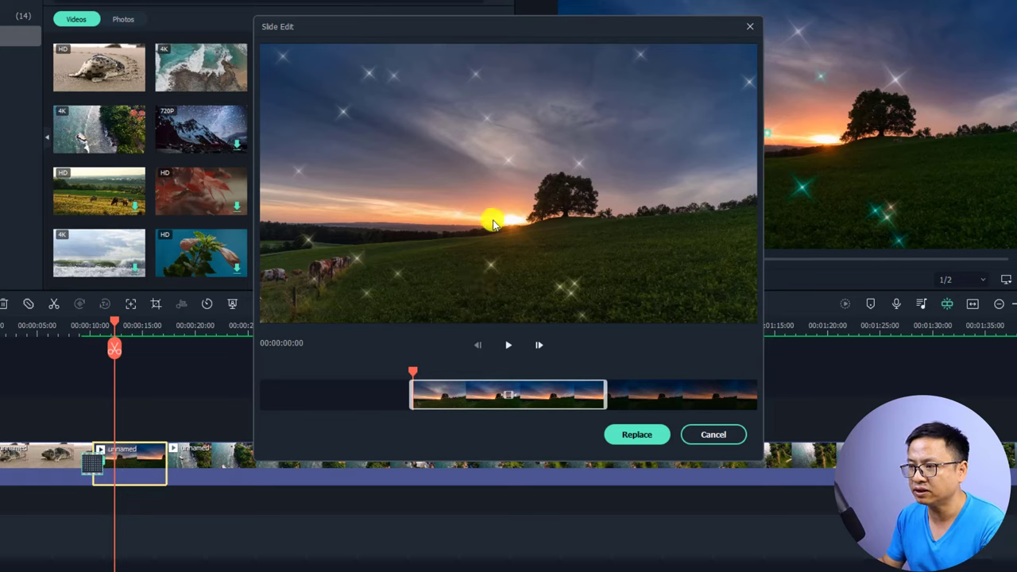
drag(509, 397, 411, 395)
drag(503, 392, 467, 395)
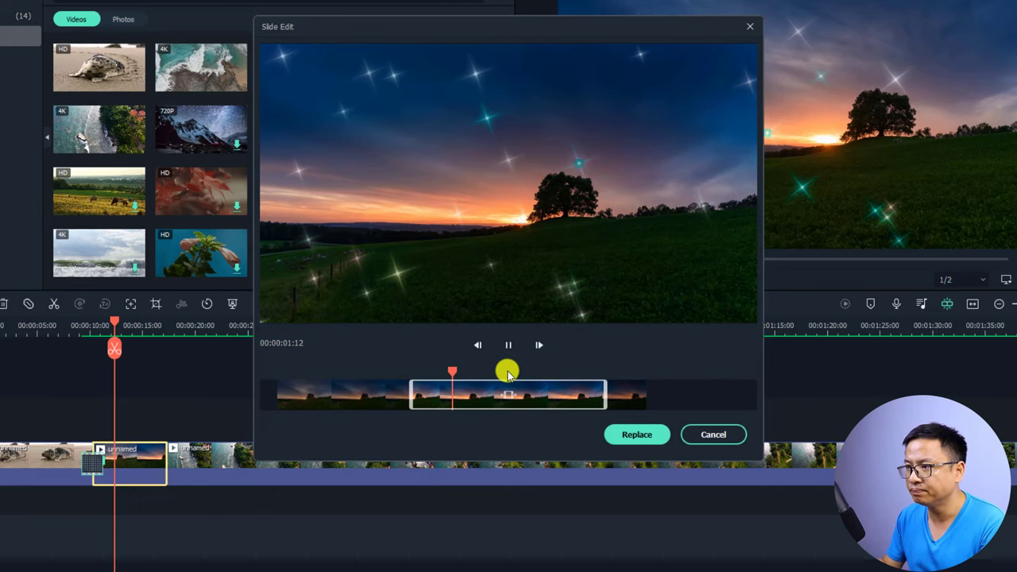
key(space)
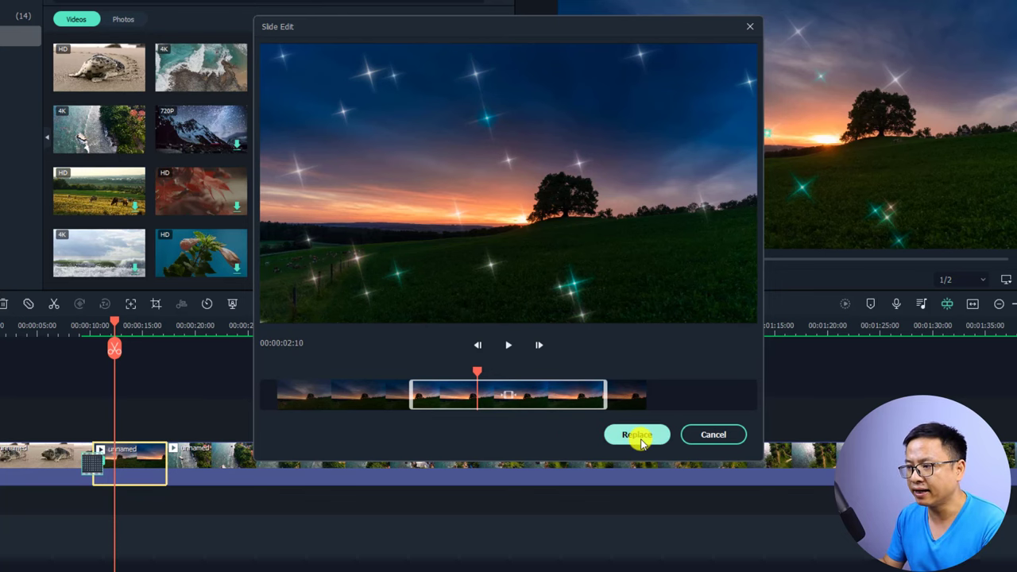
click(636, 435)
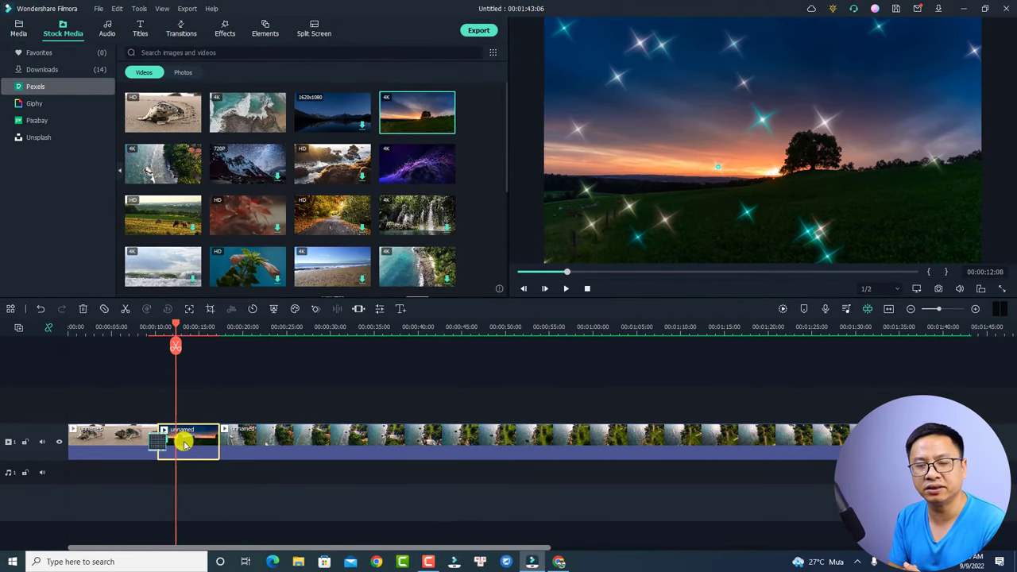
Step: Select the seal clip, then reselect the sunset clip
click(124, 436)
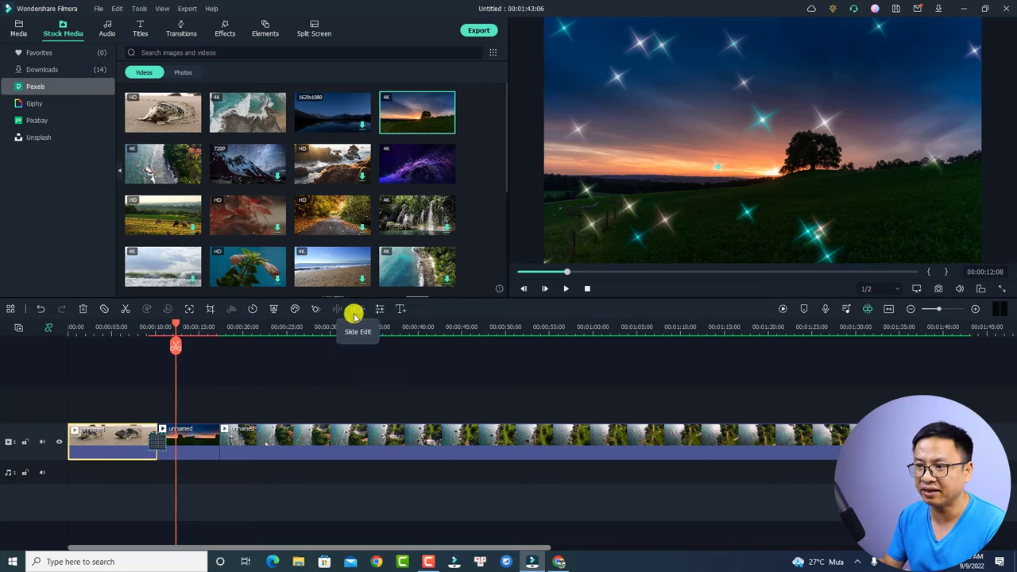
click(191, 441)
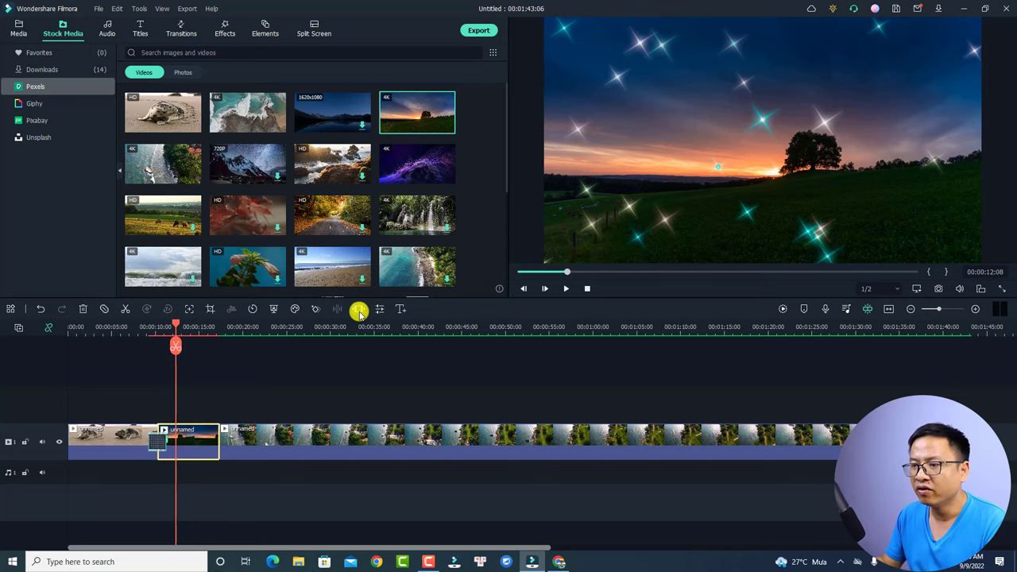
click(96, 9)
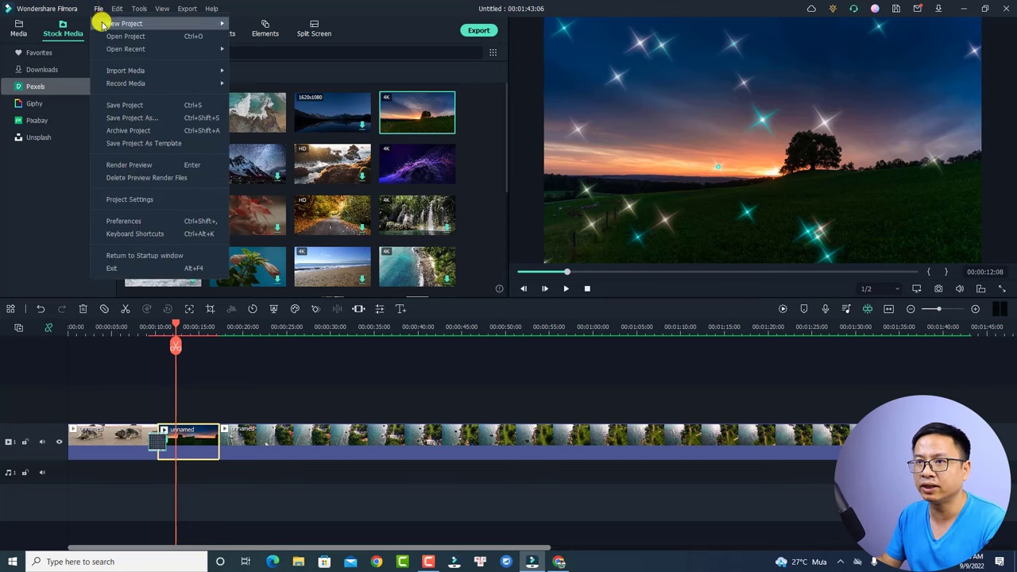
mouse_move(194, 48)
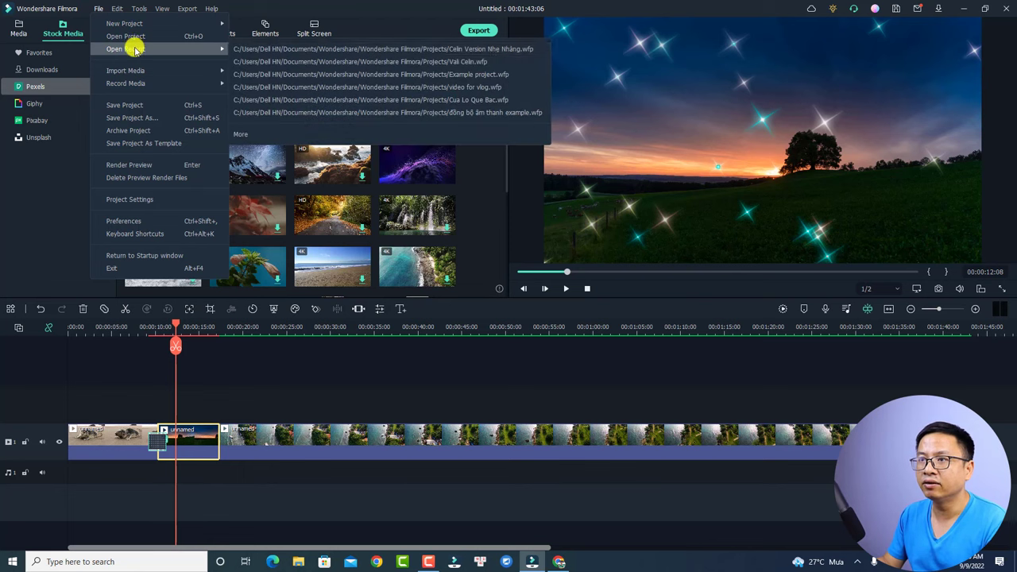
click(295, 61)
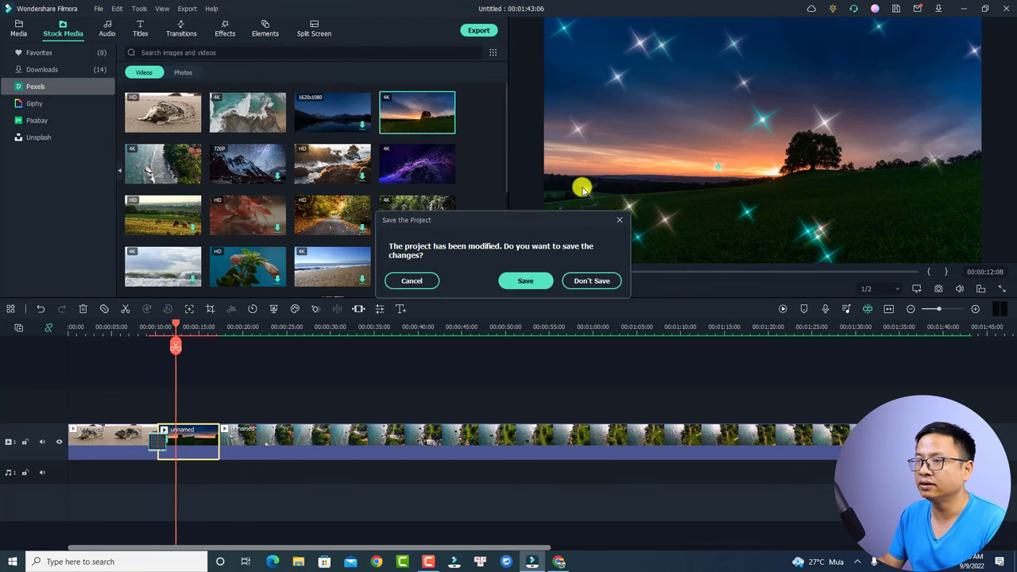
click(526, 282)
text(exx)
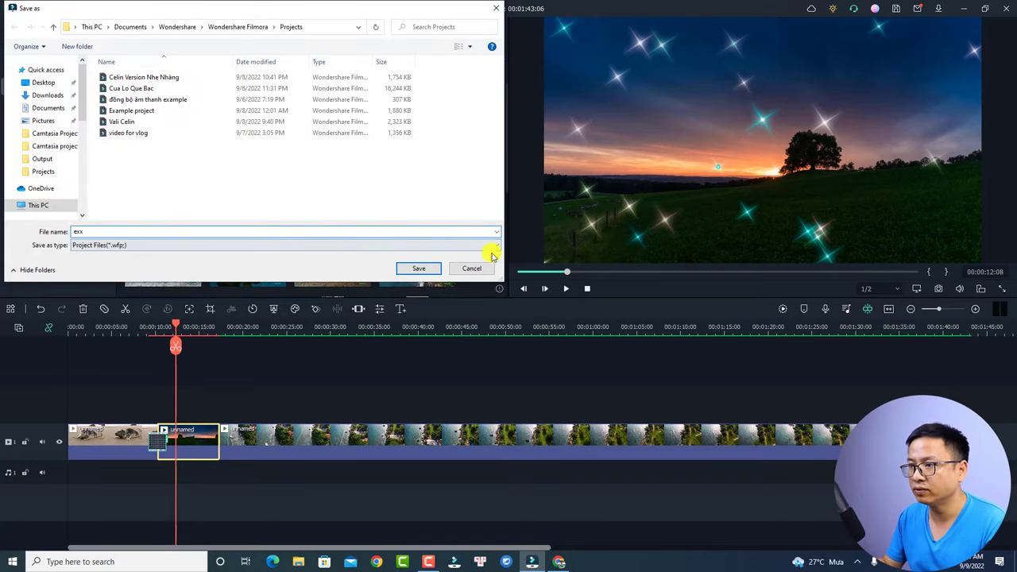
click(405, 267)
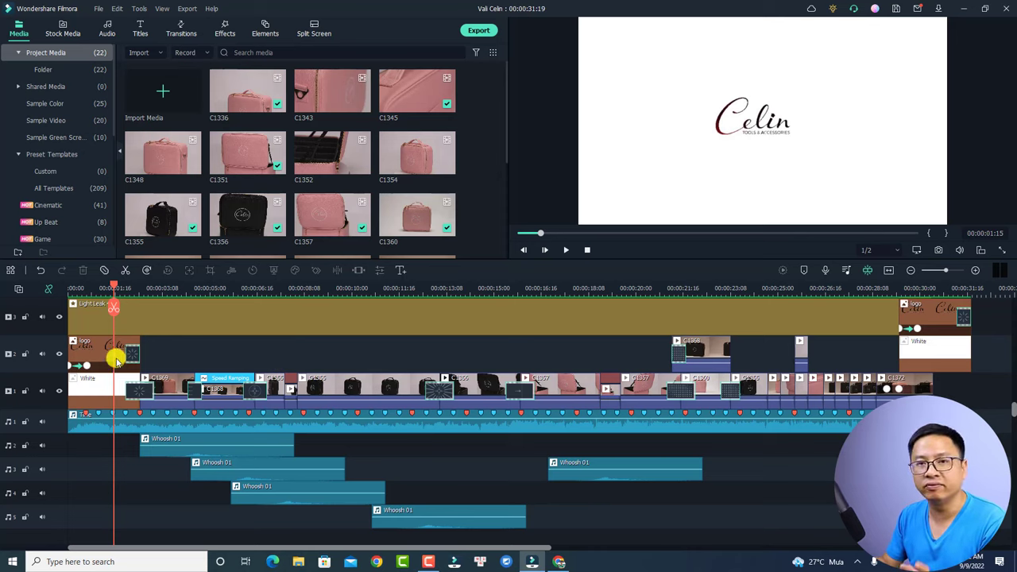
Step: Play Vali Celin from the start to about 9 seconds and select the main-track clip there
drag(114, 290, 69, 291)
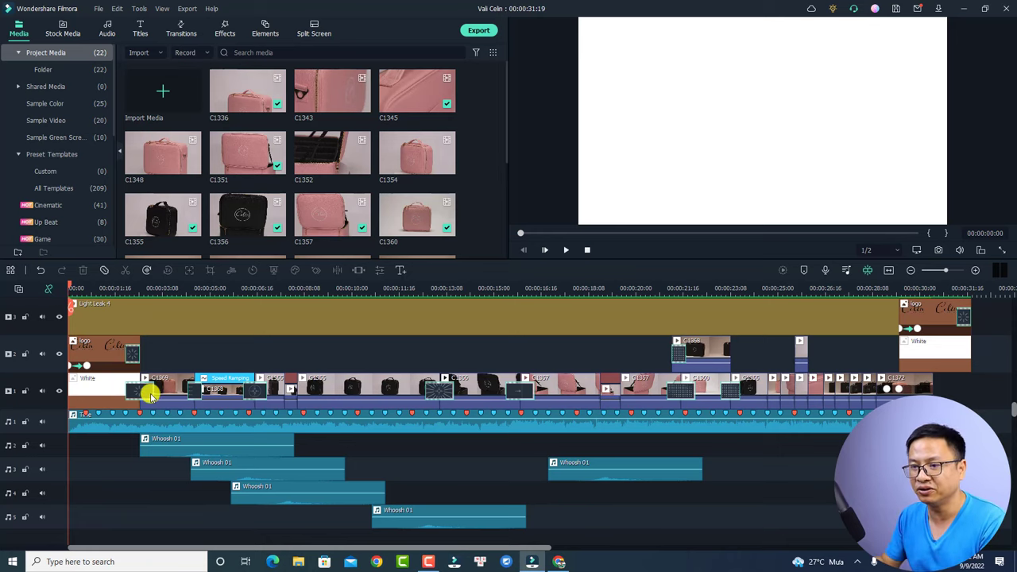
key(space)
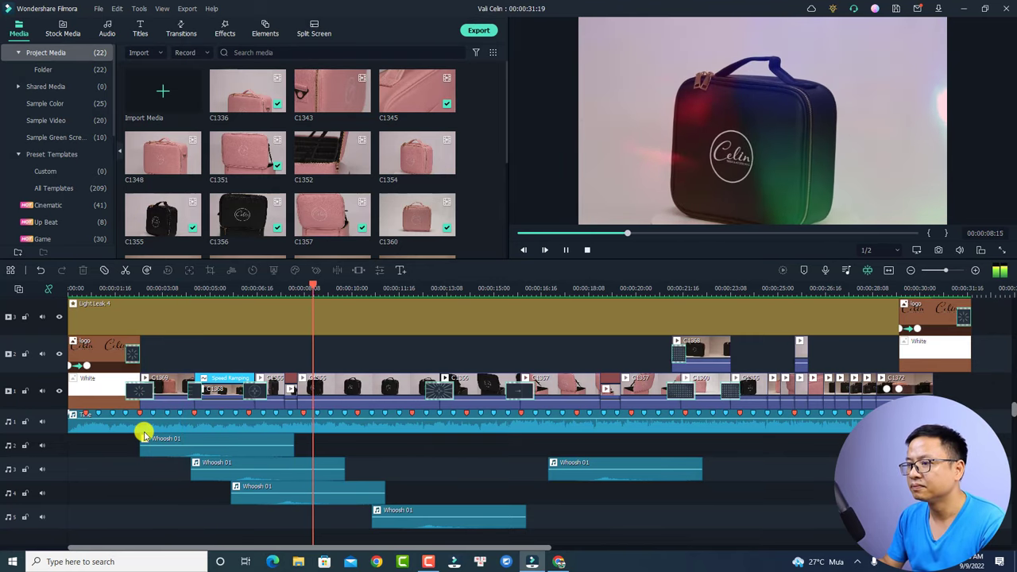
key(space)
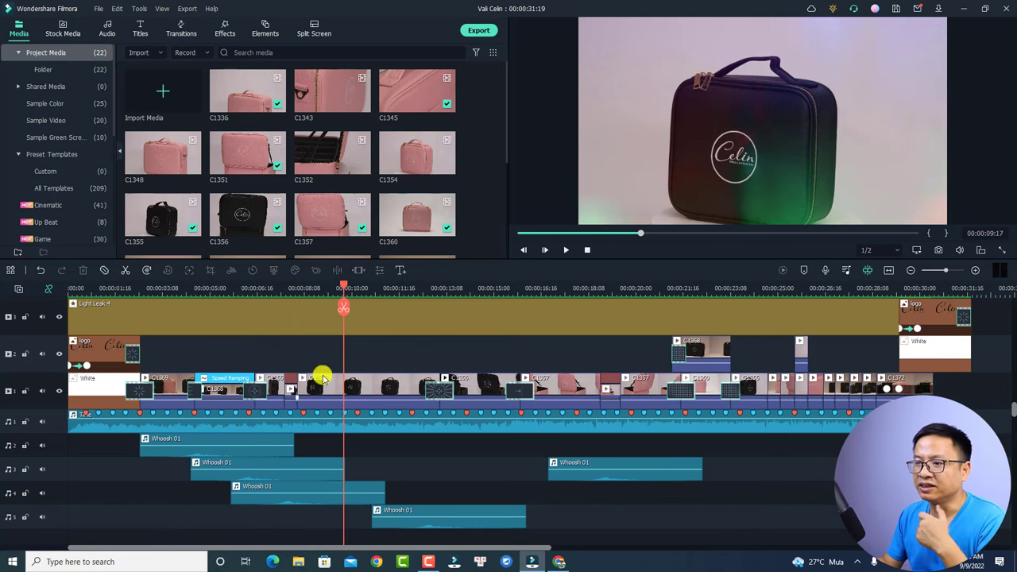
click(345, 386)
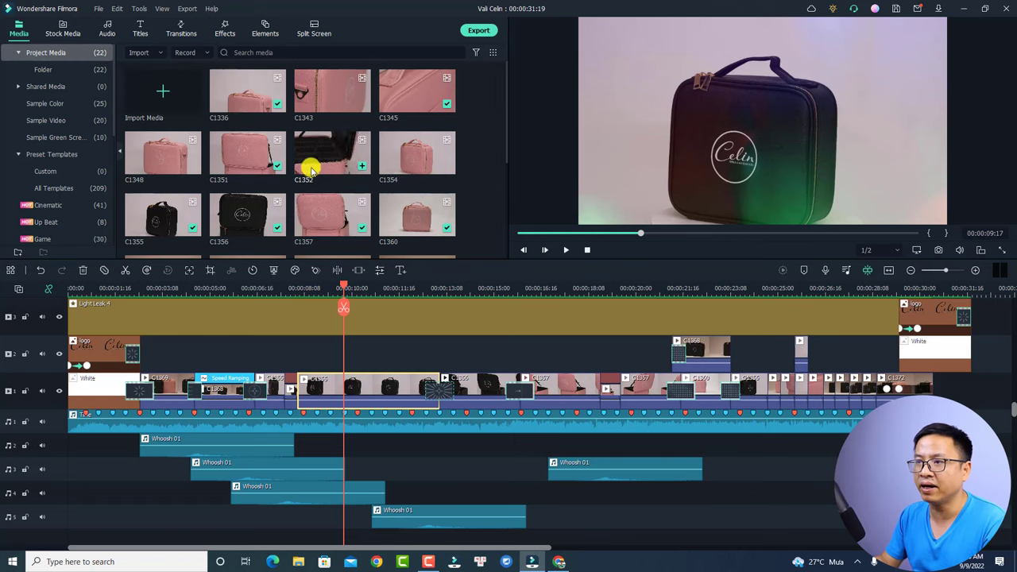
scroll(332, 171, down, 3)
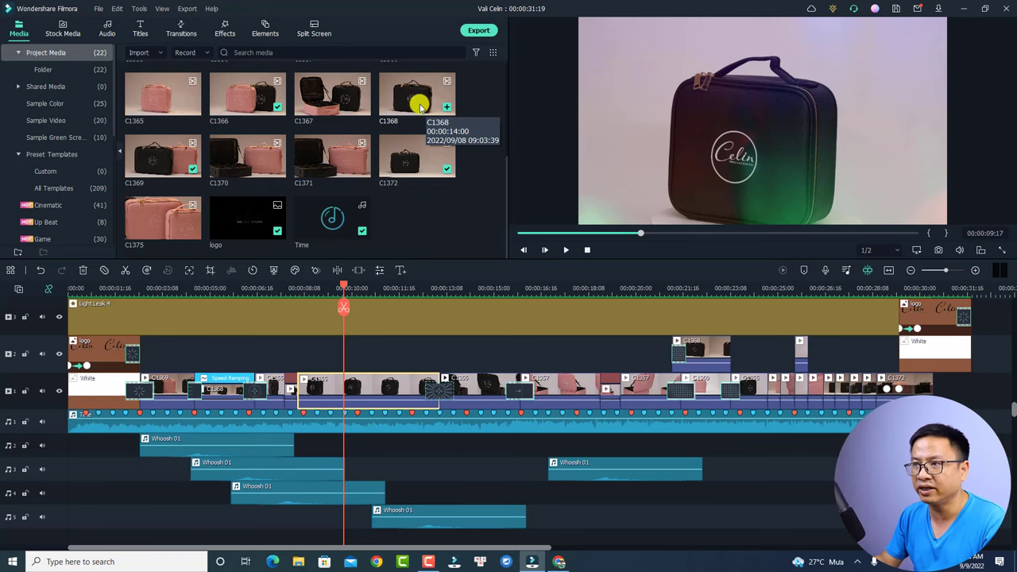
Step: Alt-drag C1368 onto the selected main-track clip and replay it from 00:00:07:03
drag(419, 105, 341, 390)
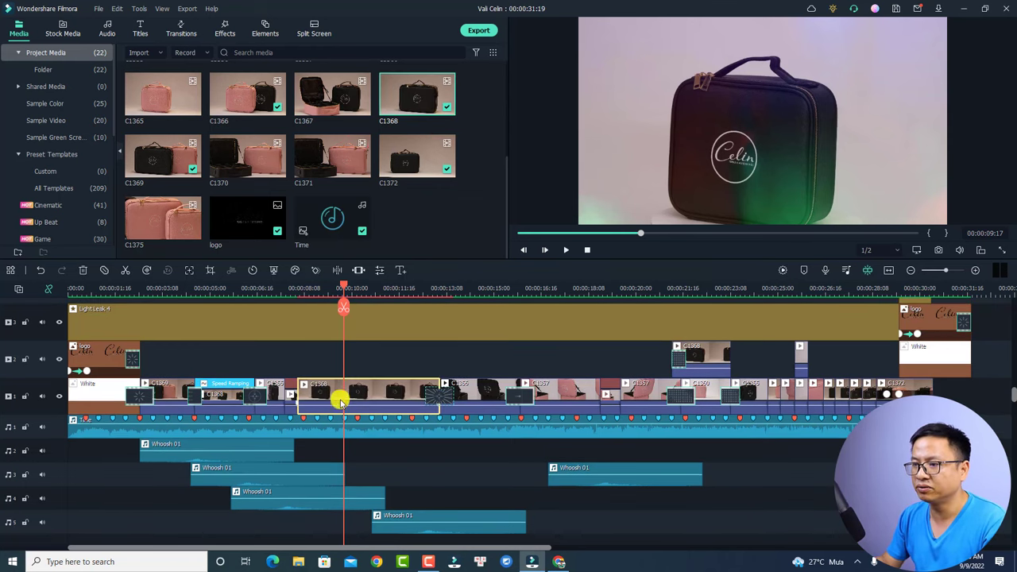
click(294, 288)
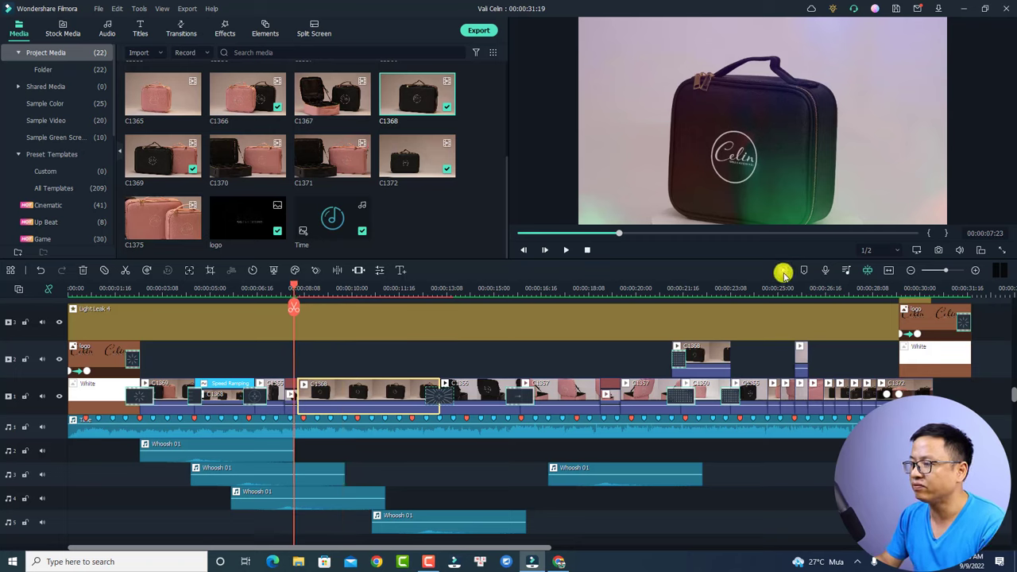
click(270, 293)
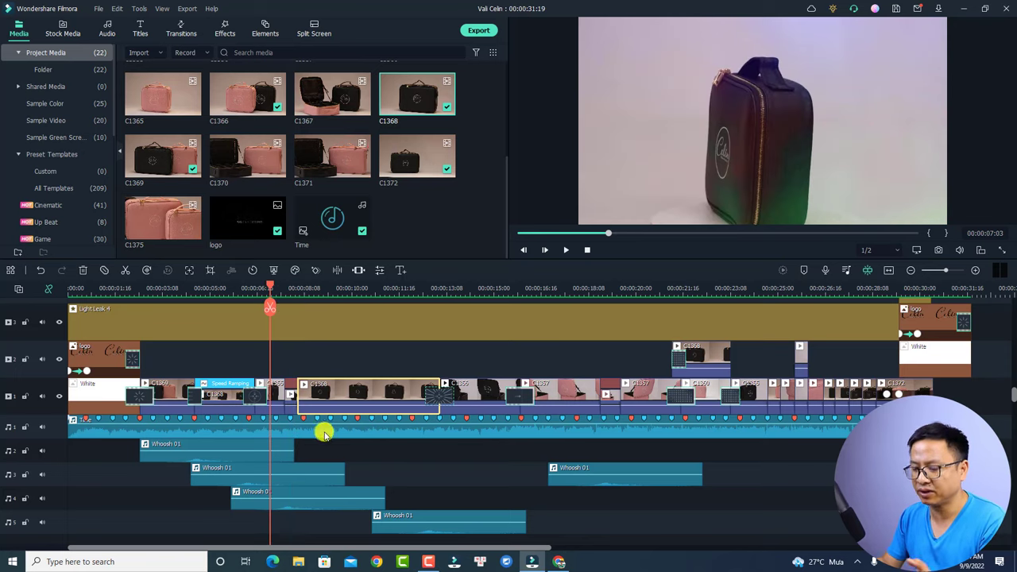
key(space)
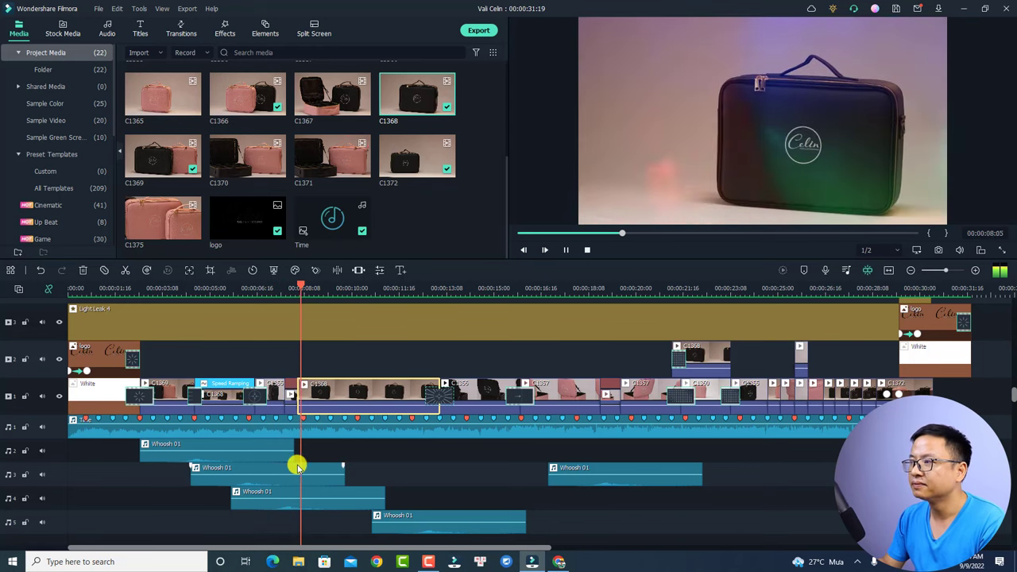
key(space)
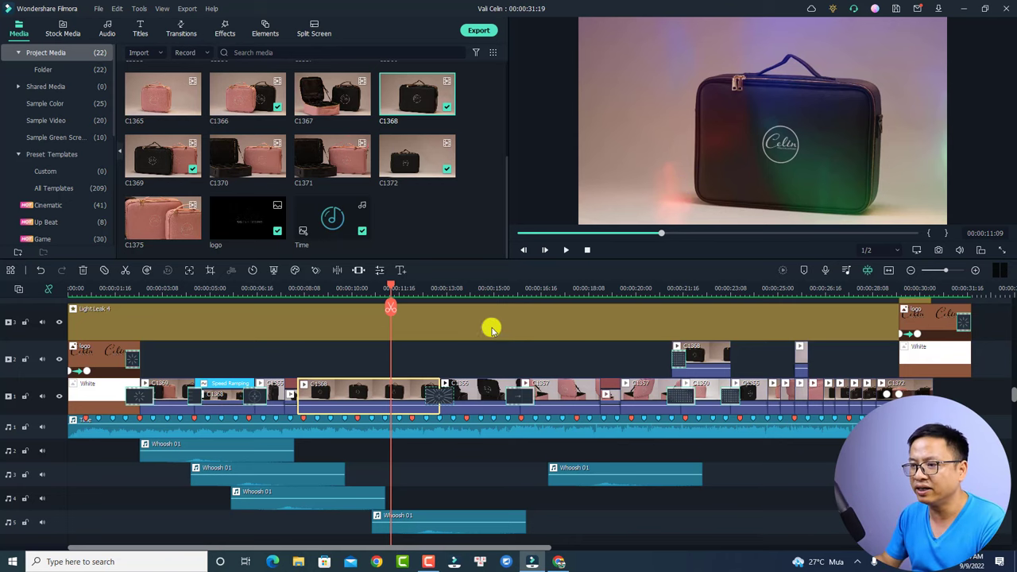
Step: Slide-edit C1368 to a slightly later footage portion, preview it, and apply it with Replace
click(359, 271)
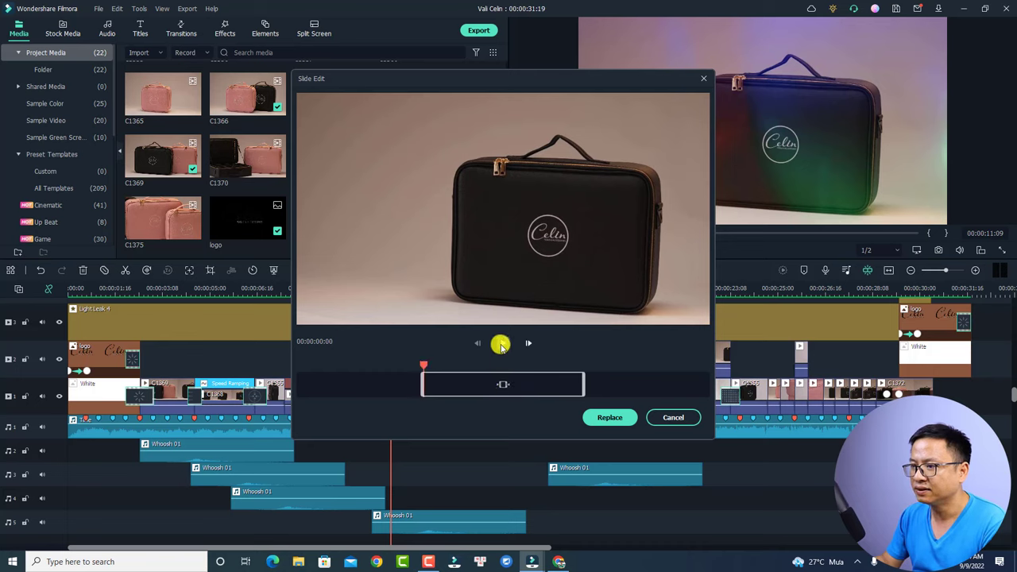
click(500, 344)
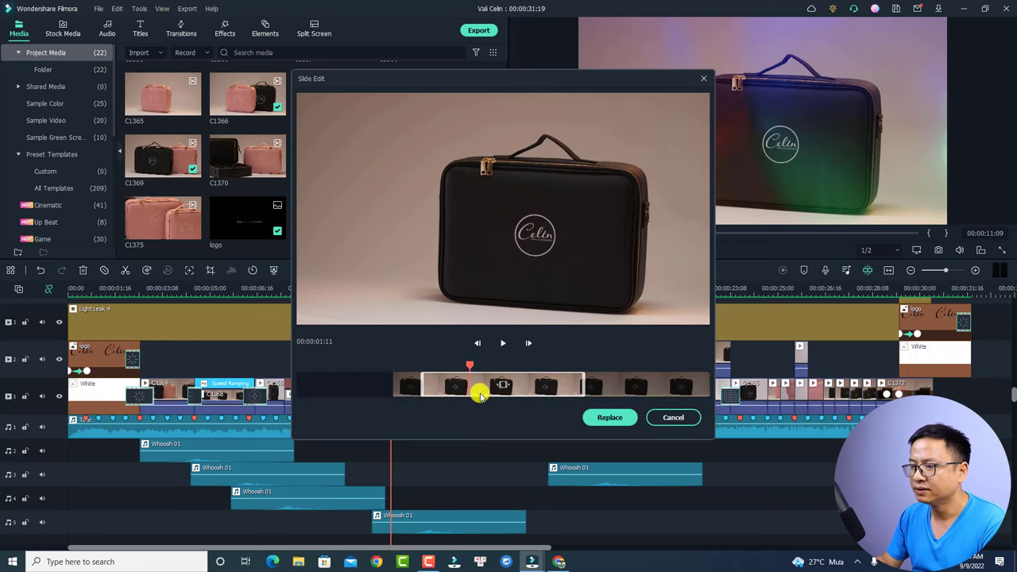
drag(500, 383, 434, 383)
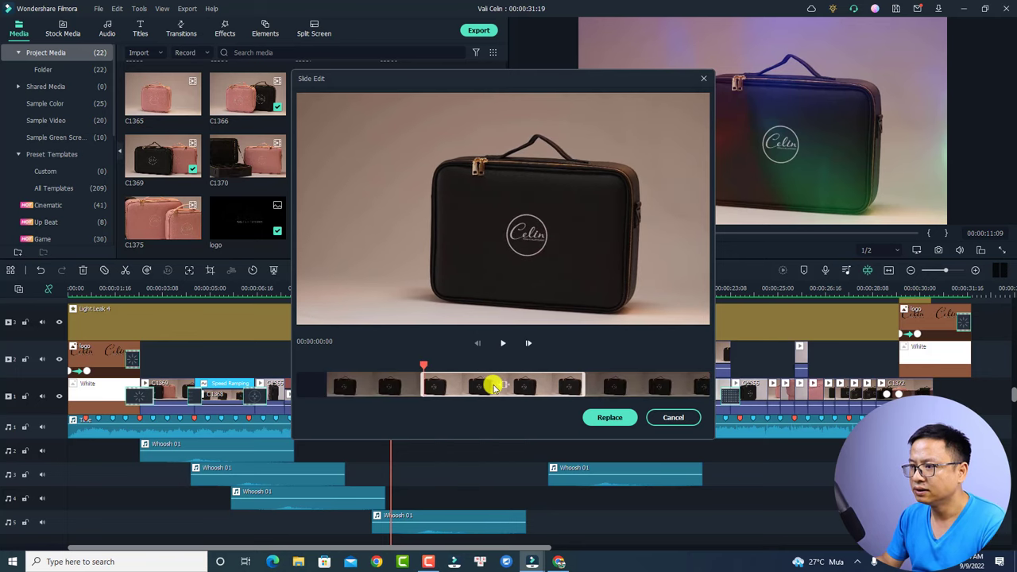
drag(502, 386, 485, 387)
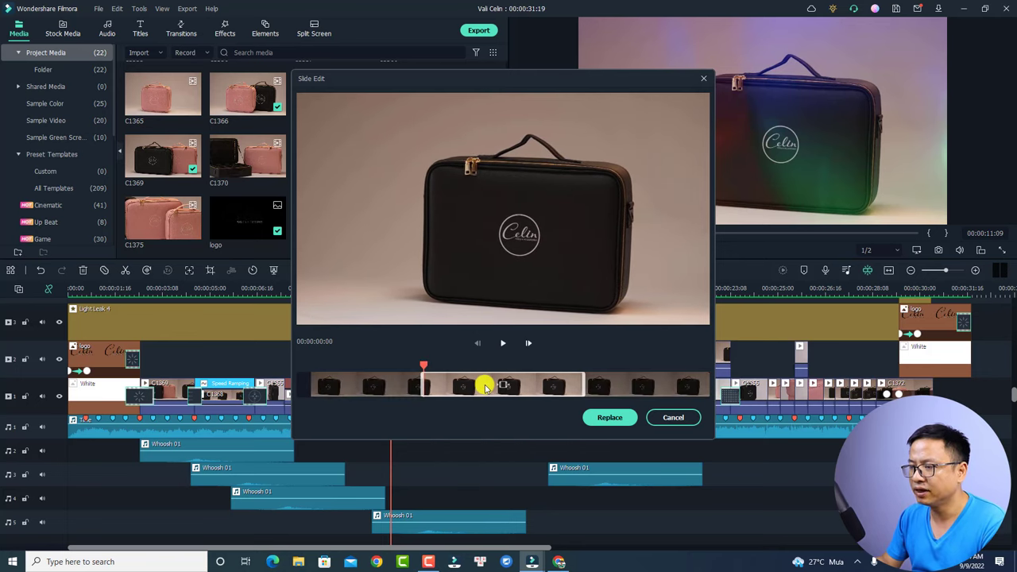
click(502, 343)
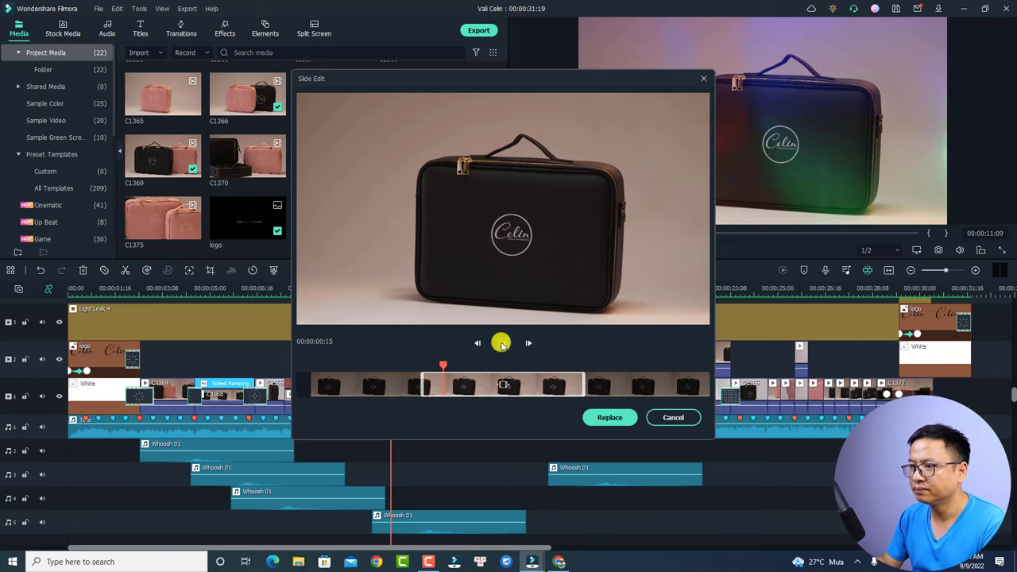
click(609, 418)
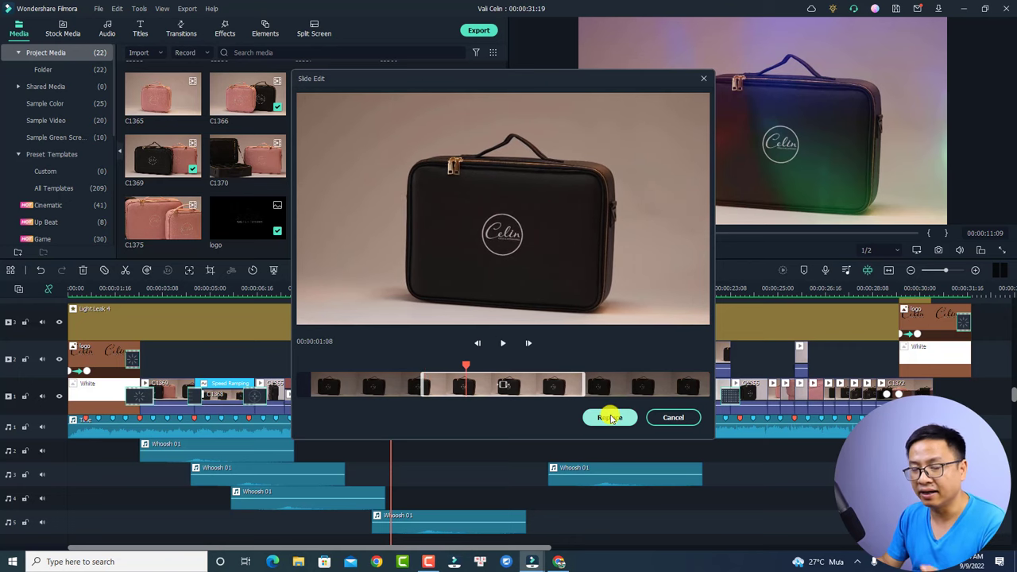
click(607, 418)
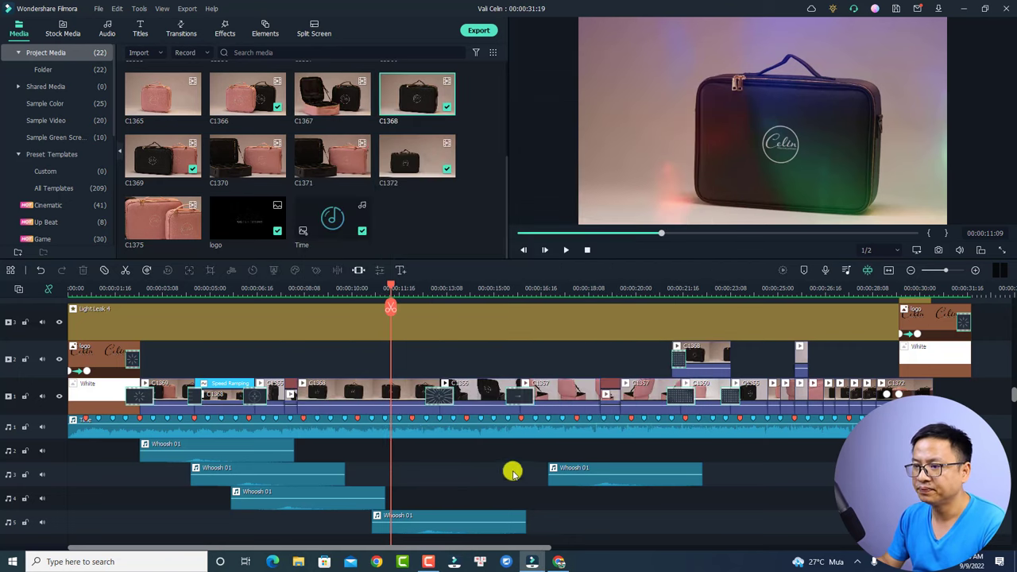
click(310, 293)
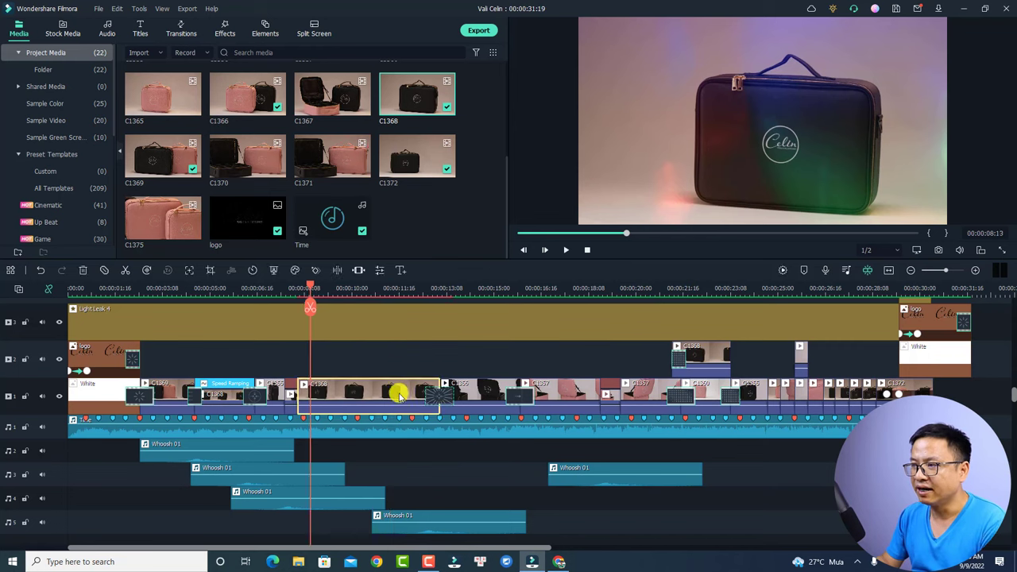